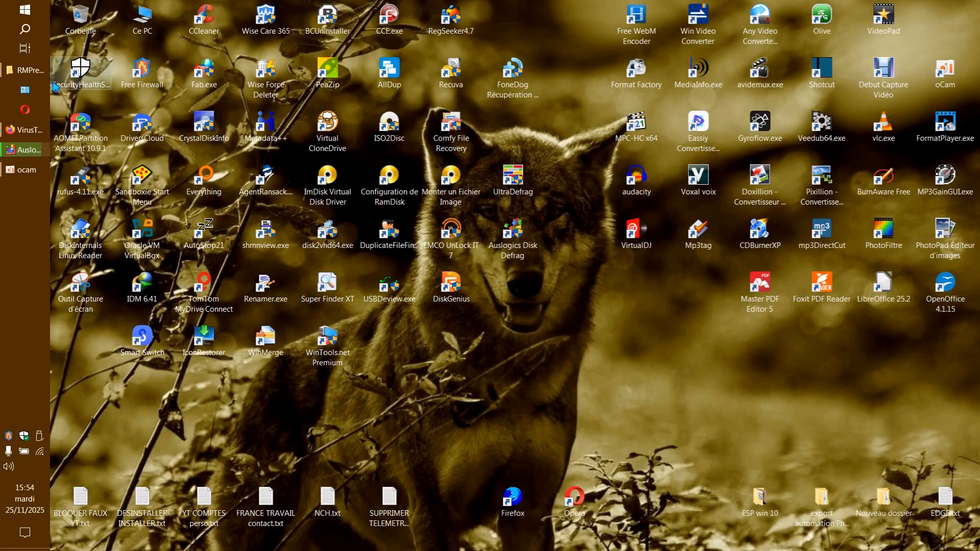
Bring up the RMPrepUSB_Full_v2.1.746 folder and look at the installer file it contains.
mouse_move(40, 77)
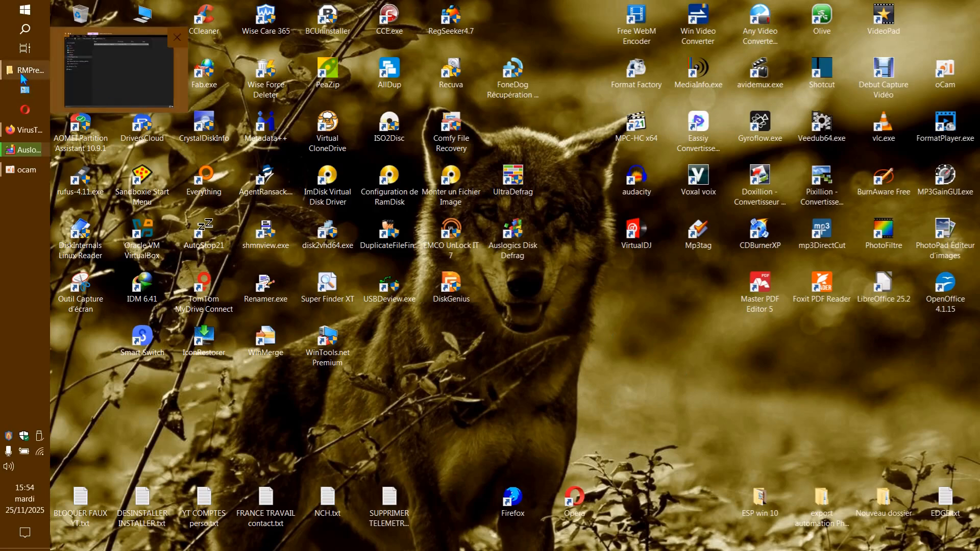
left_click(23, 76)
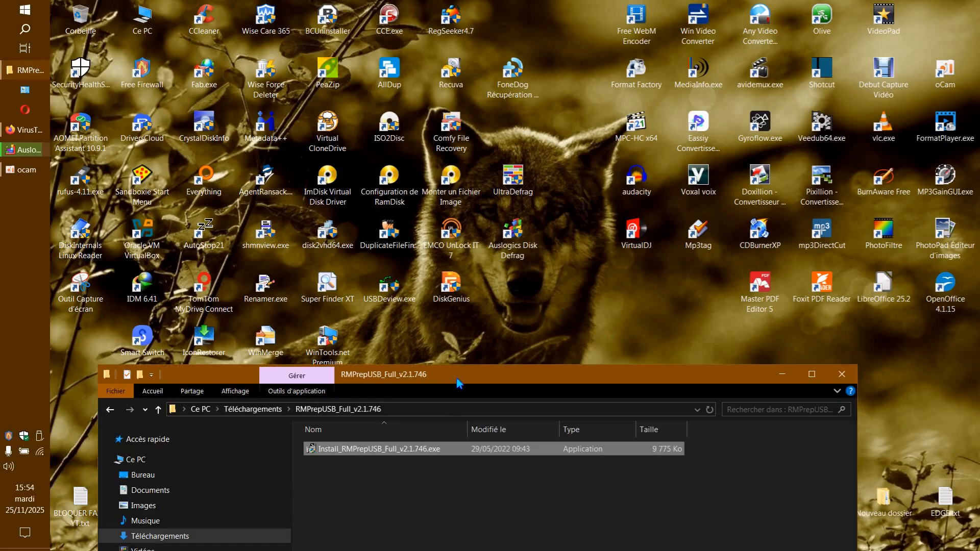
left_click_drag(459, 384, 465, 276)
left_click(521, 440)
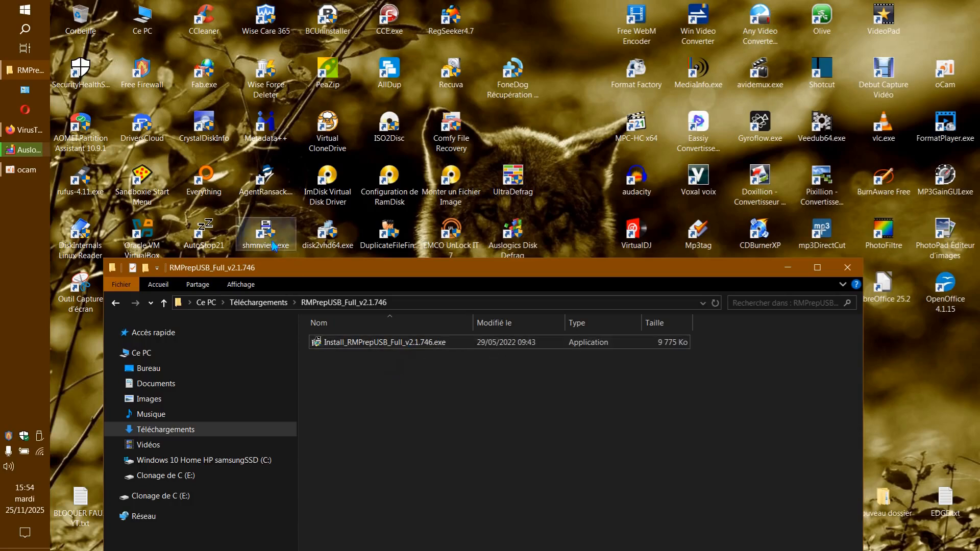
Review the installer's VirusTotal report in Firefox, comparing its name and size with the local file and checking the vendor detections.
left_click(32, 135)
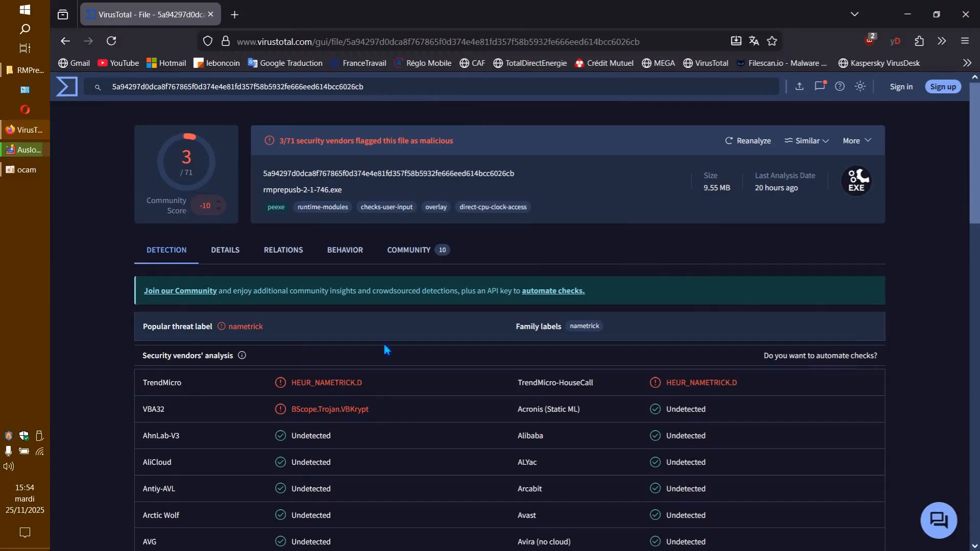
left_click_drag(353, 192, 264, 194)
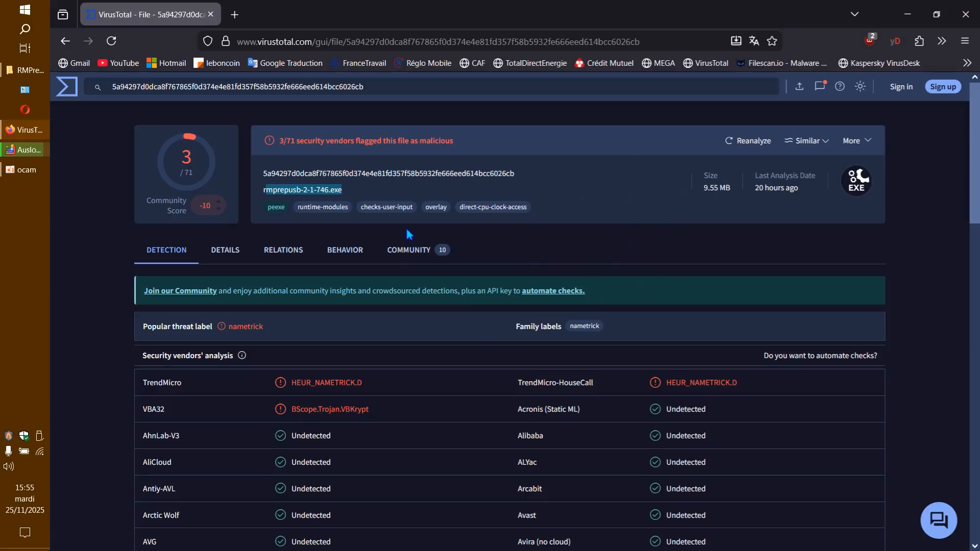
left_click(593, 146)
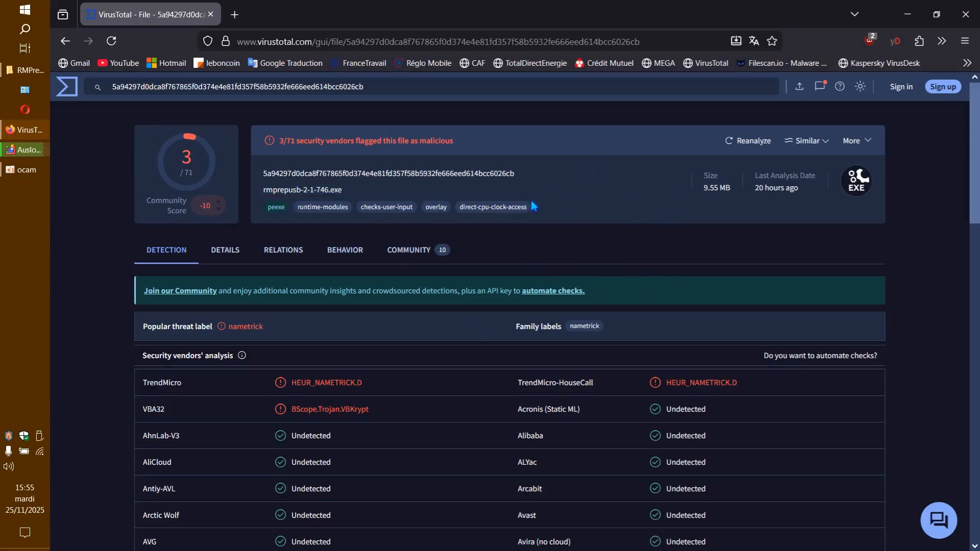
mouse_move(701, 196)
left_mouse_down()
mouse_move(720, 192)
mouse_move(703, 195)
left_mouse_up()
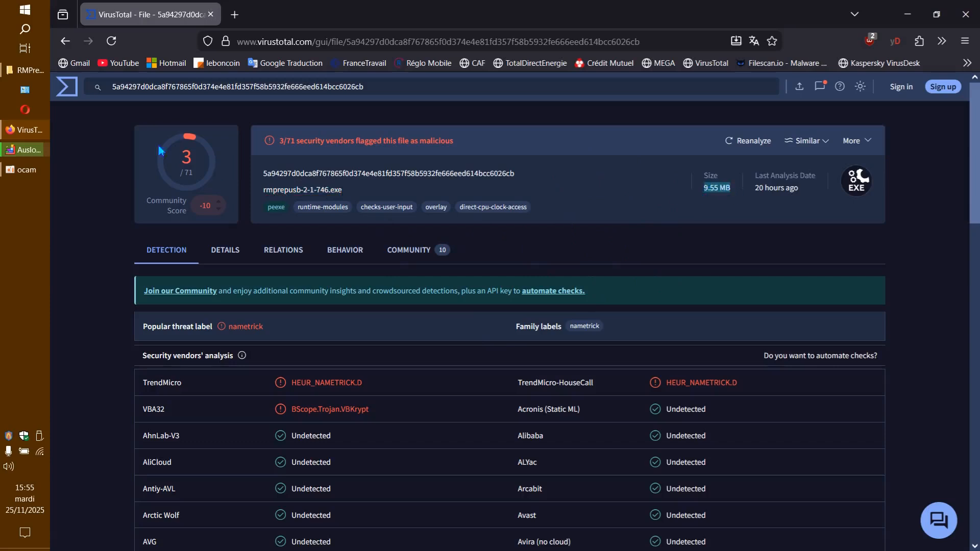
left_click(26, 69)
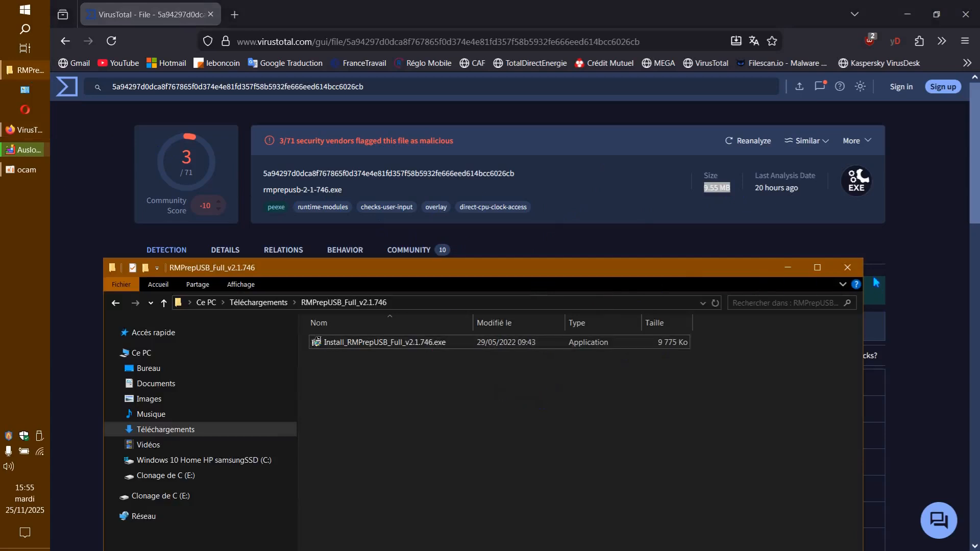
left_click(847, 269)
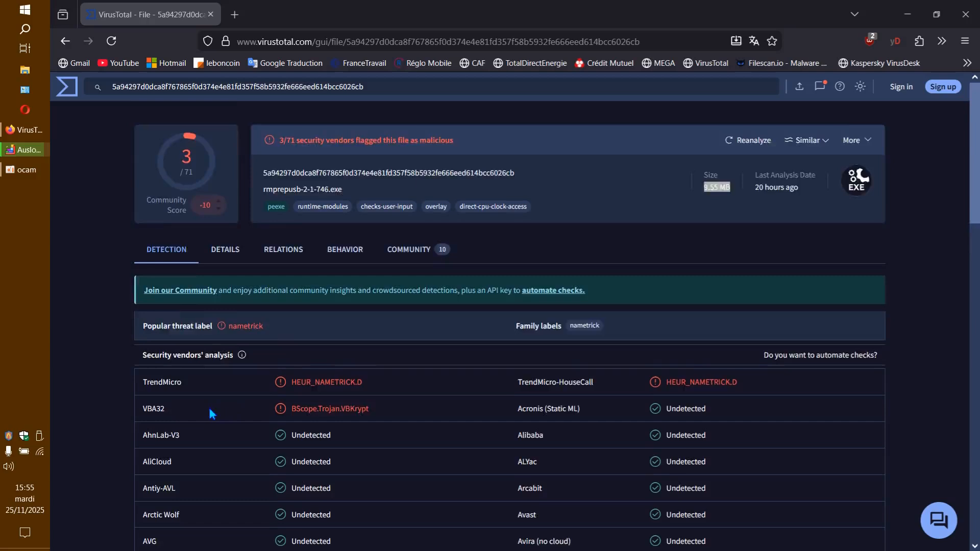
scroll(211, 413, "down", 2)
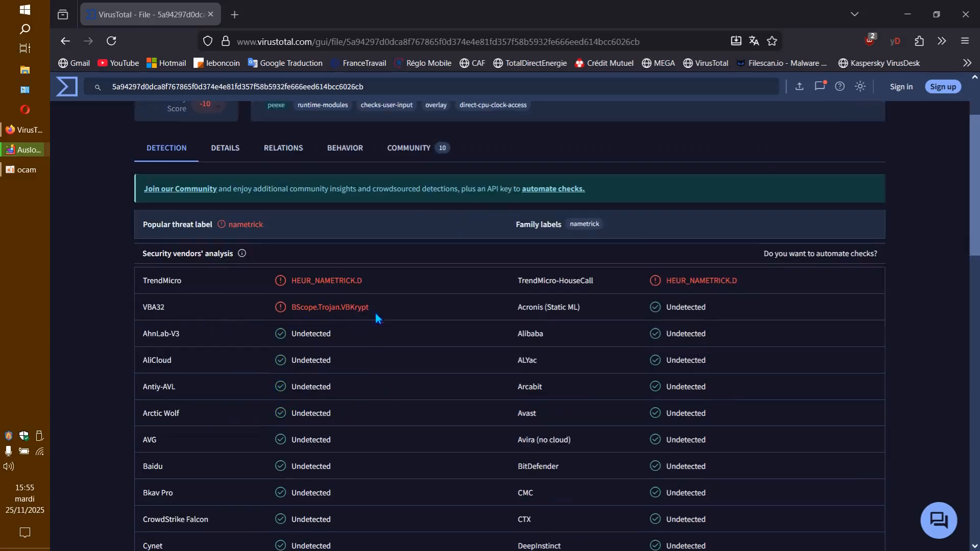
left_click_drag(378, 312, 397, 307)
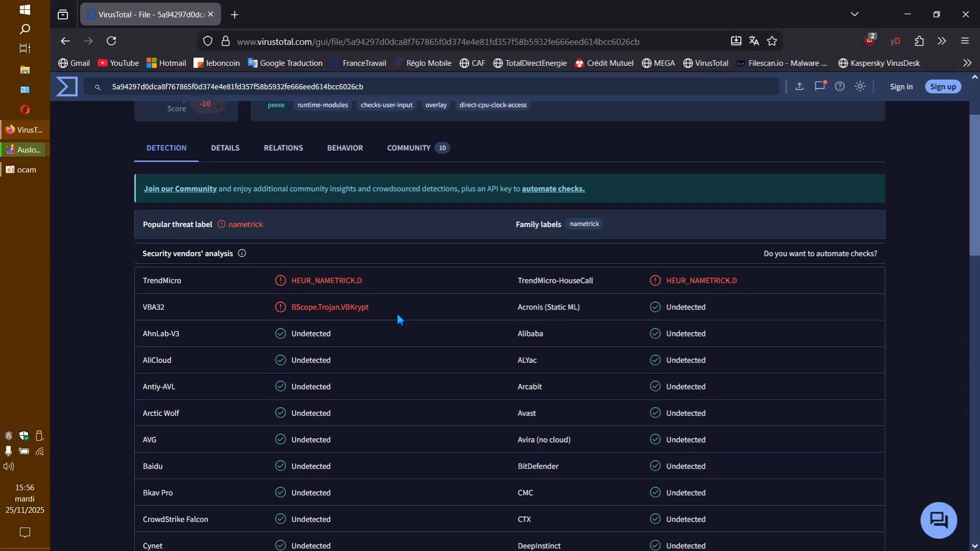
Open Filescan.io in a new browser tab and add Install_RMPrepUSB_Full_v2.1.746.exe from its Téléchargements subfolder as the file to analyze.
left_click(235, 16)
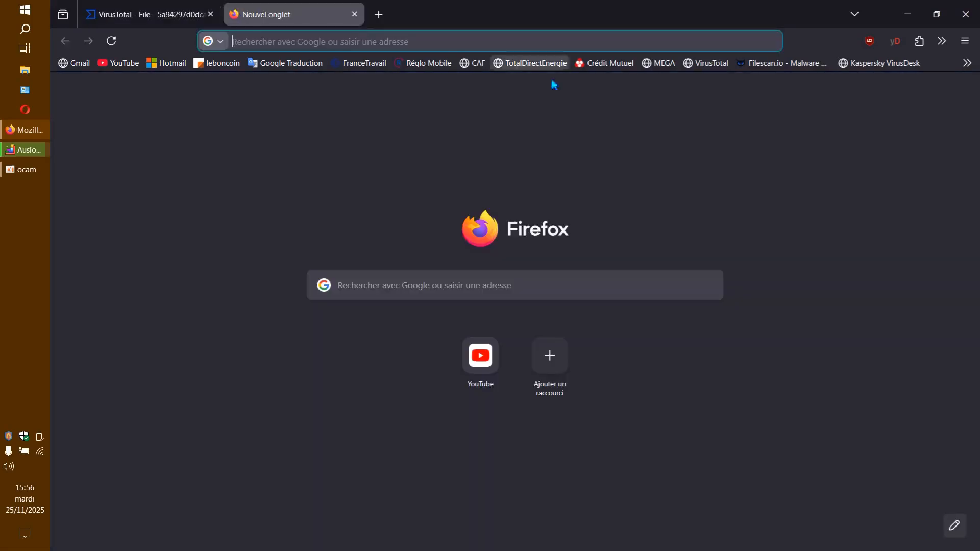
left_click(791, 65)
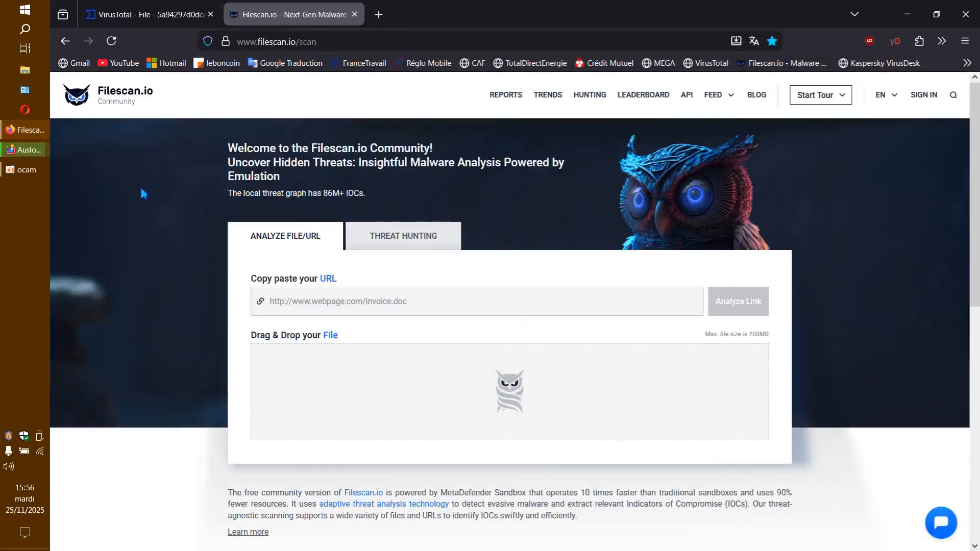
mouse_move(33, 168)
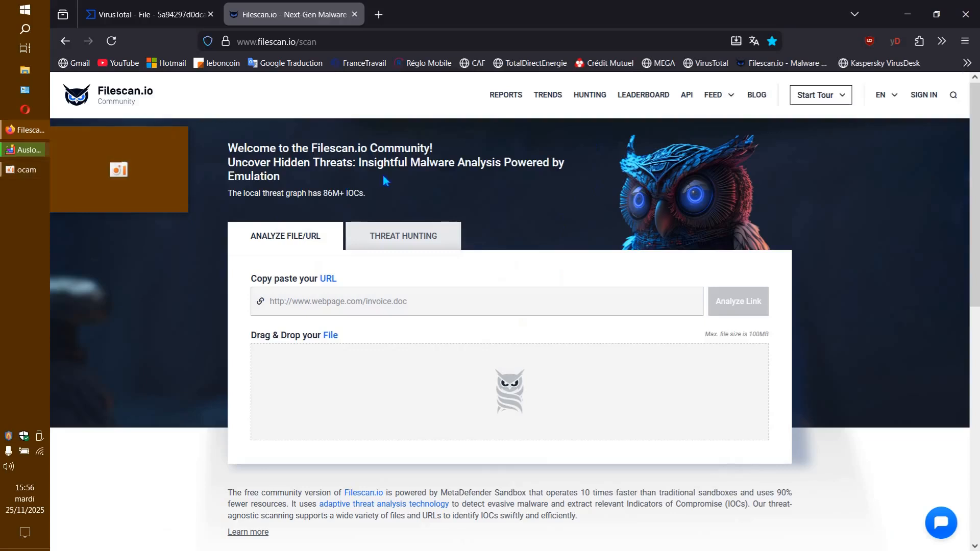
left_click(25, 71)
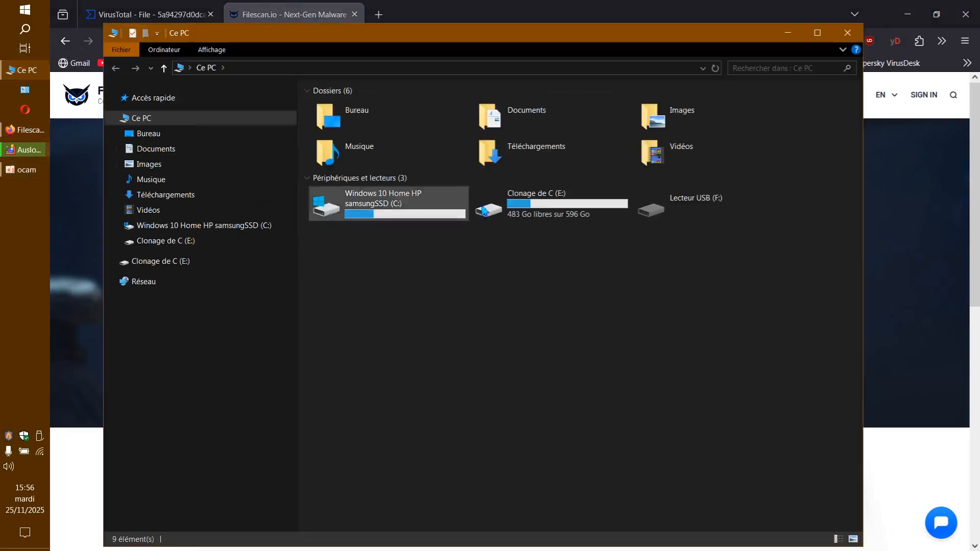
double_click(510, 151)
double_click(352, 375)
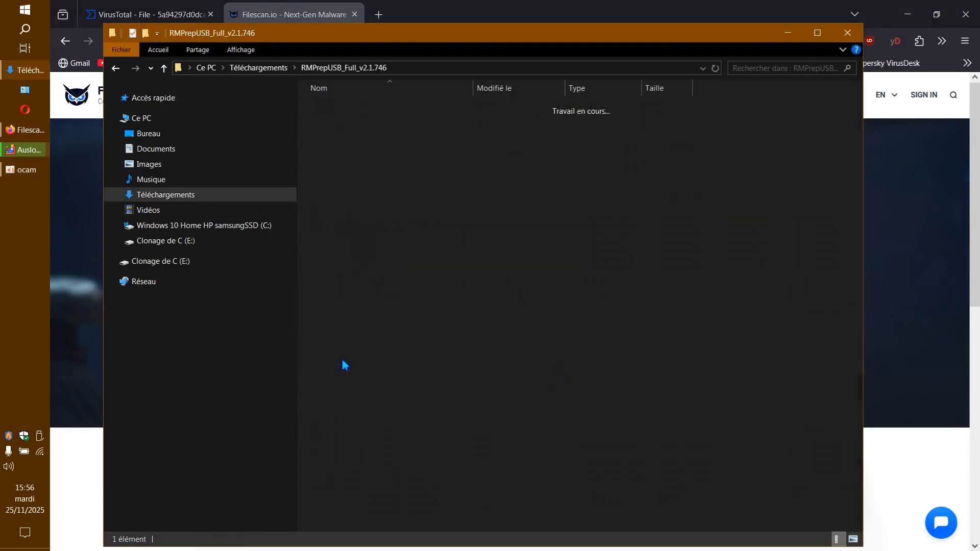
left_click_drag(595, 28, 613, 414)
left_click(378, 498)
left_click_drag(377, 498, 511, 382)
left_click(866, 421)
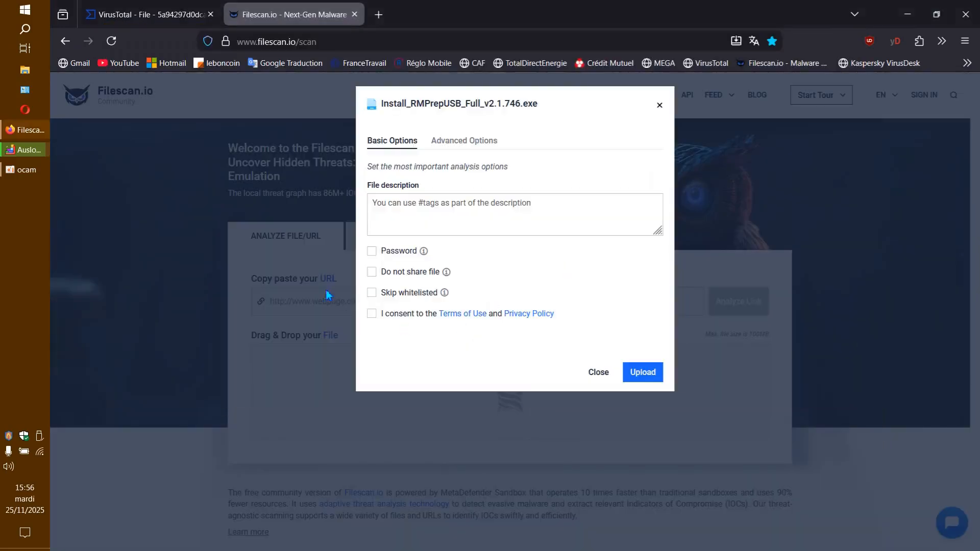
Consent to the terms and privacy policy, upload the installer for analysis, and close the browser once finished.
left_click(381, 319)
left_click(651, 377)
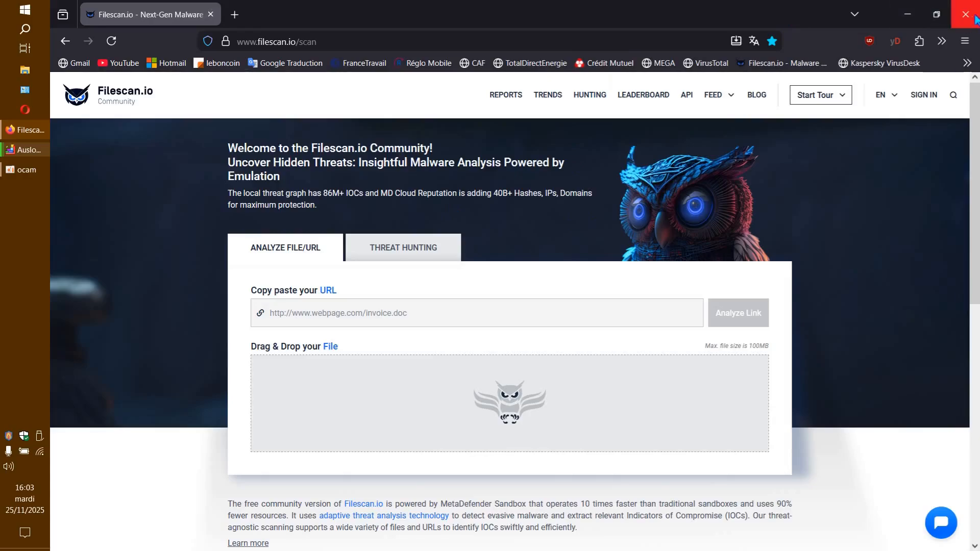
left_click(966, 15)
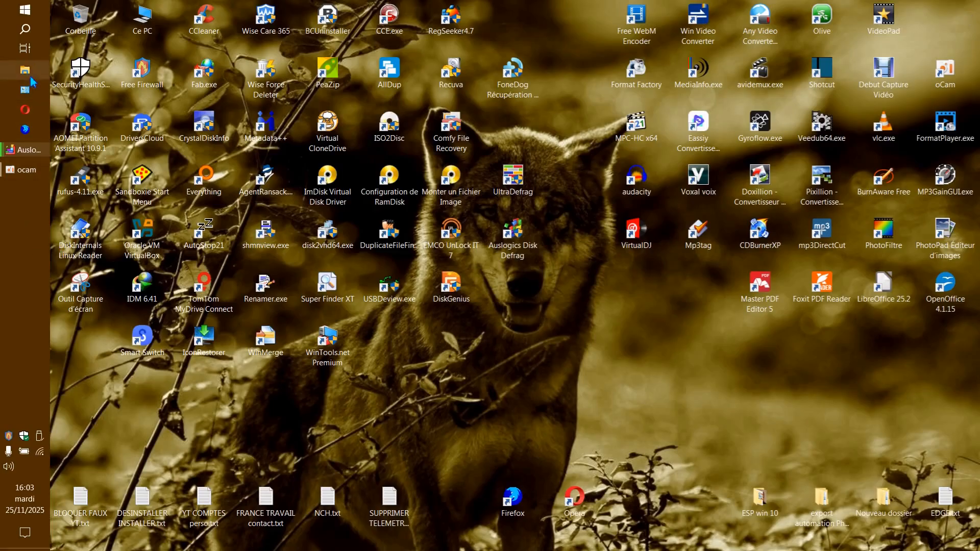
Run Install_RMPrepUSB_Full_v2.1.746.exe from its Téléchargements subfolder in the DefaultBox sandbox as UAC administrator.
left_click(25, 70)
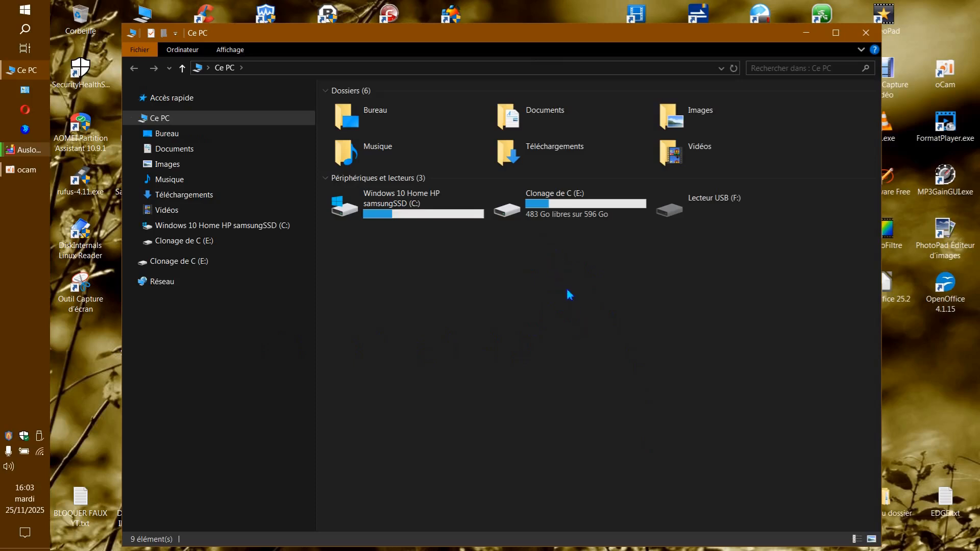
double_click(549, 153)
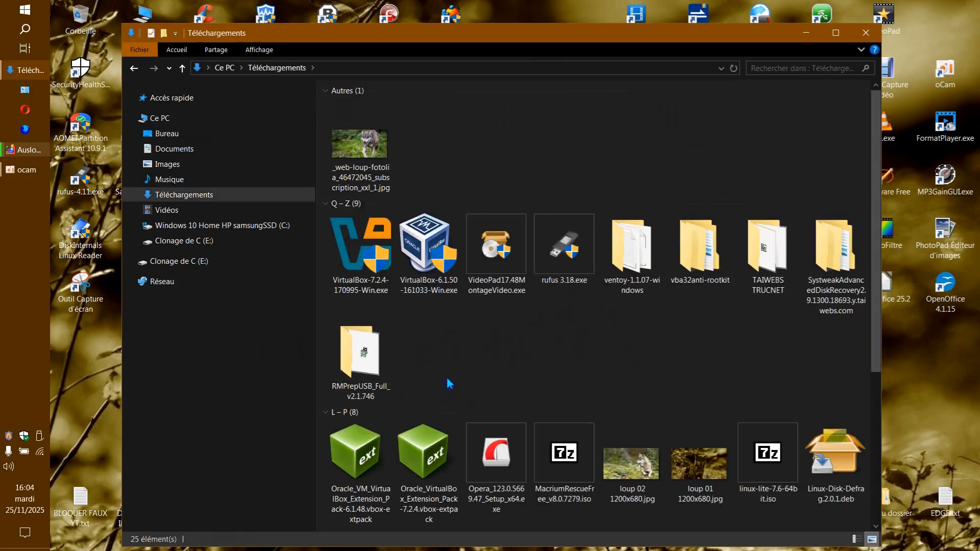
double_click(378, 358)
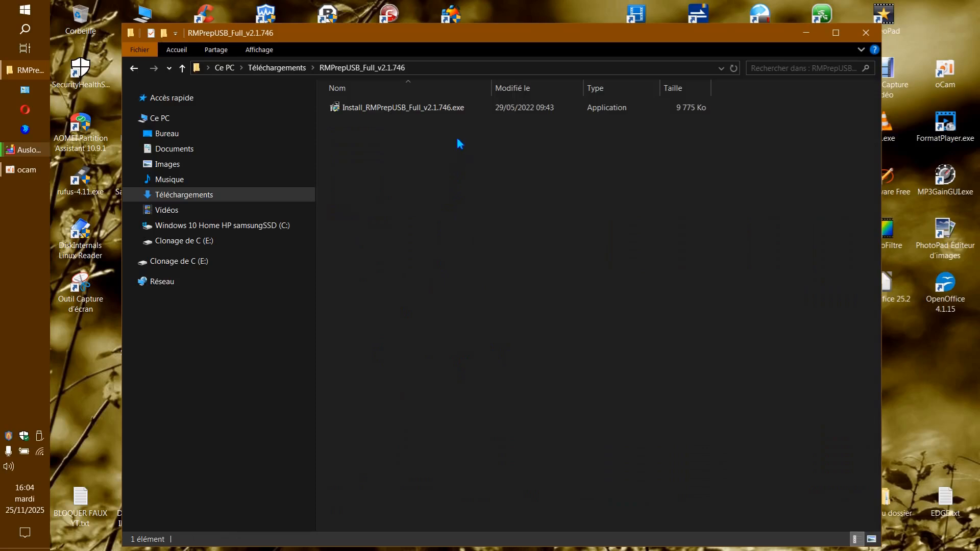
left_click(448, 109)
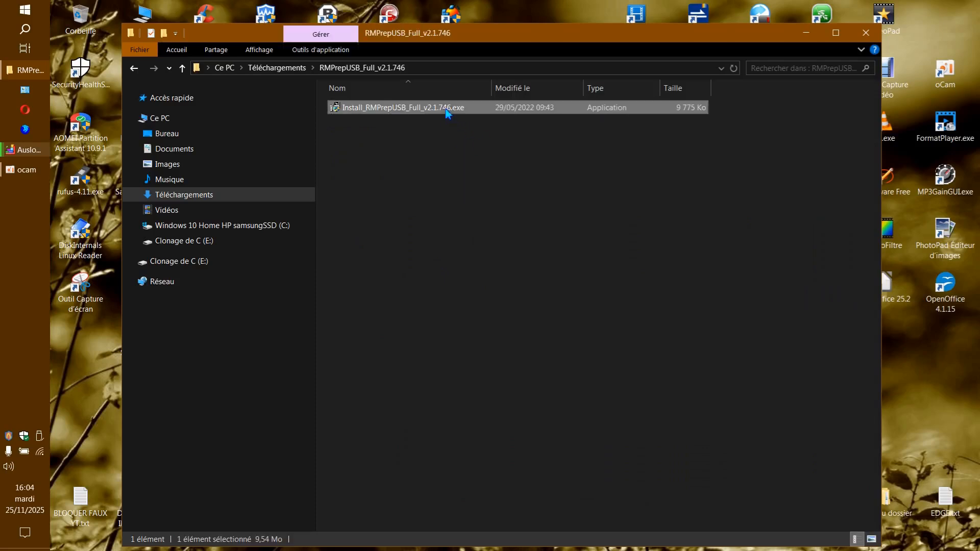
right_click(448, 109)
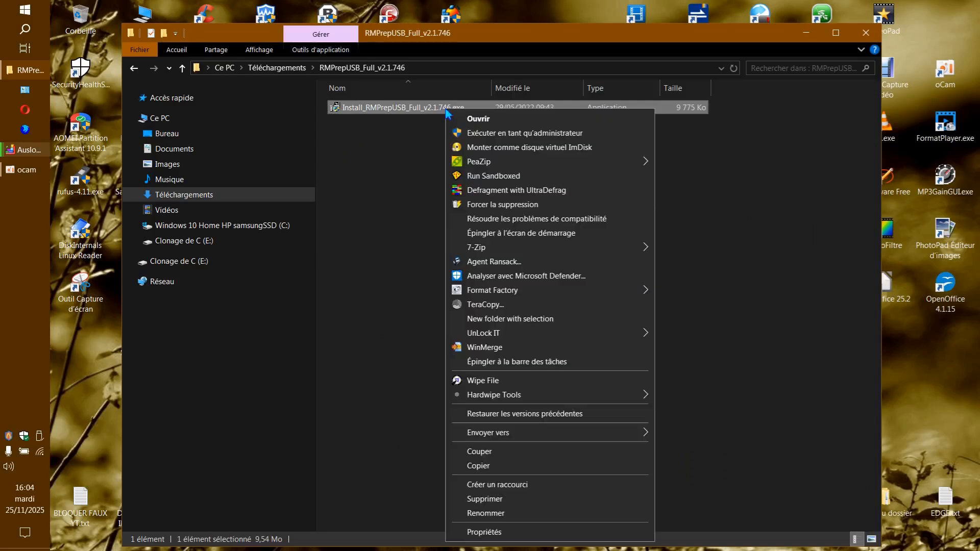
left_click(499, 180)
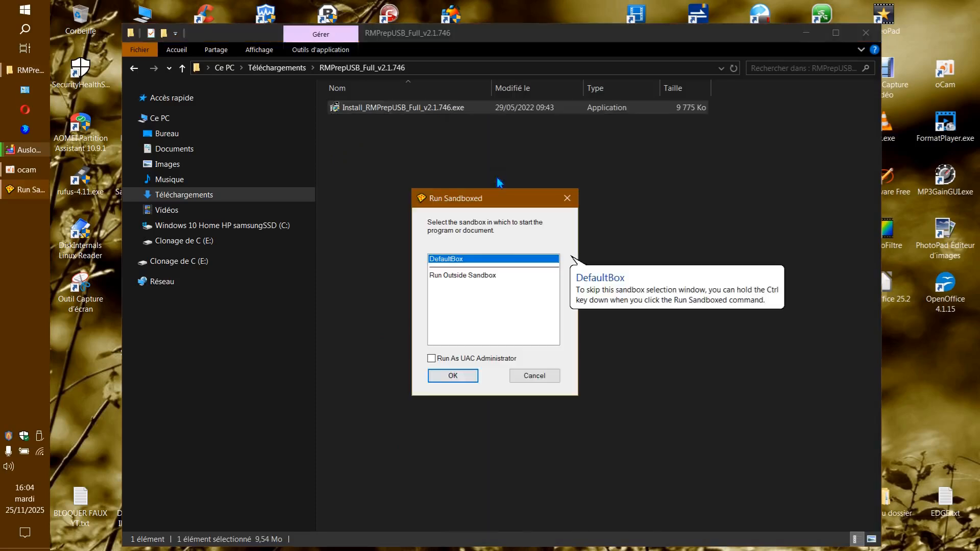
left_click(432, 359)
left_click(452, 377)
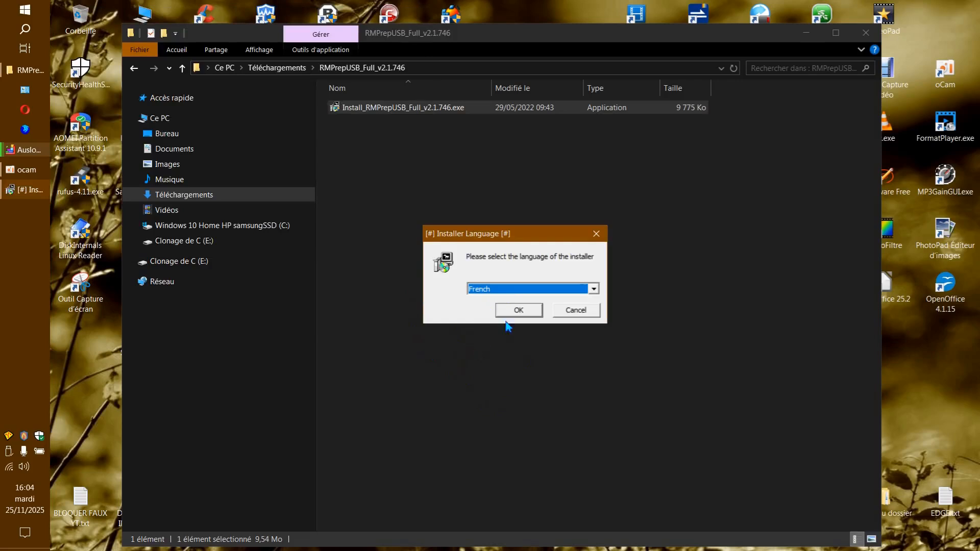
Install RMPrepUSB in French without Start Menu shortcuts, keeping the folder C:\Program Files (x86)\RMPrepUSB.
left_click(595, 289)
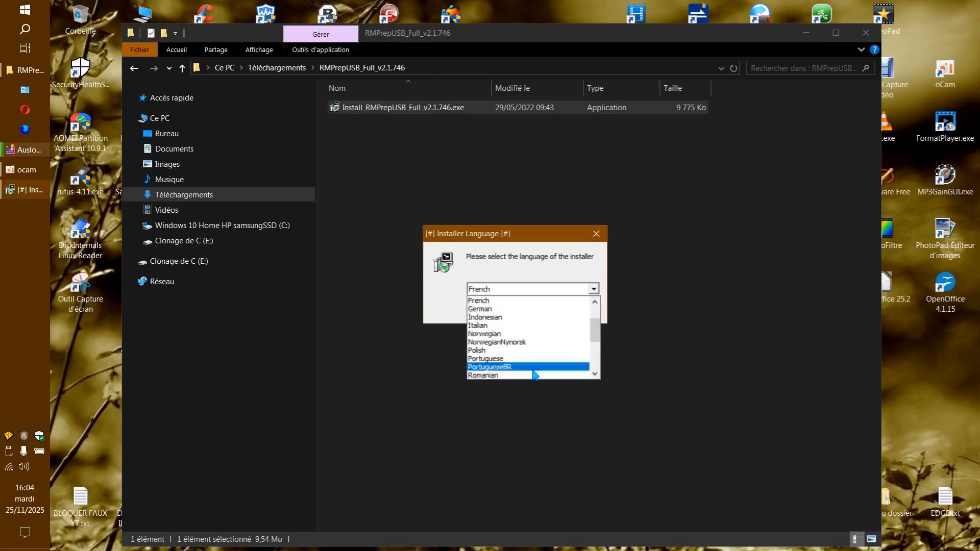
left_click(516, 301)
left_click(512, 311)
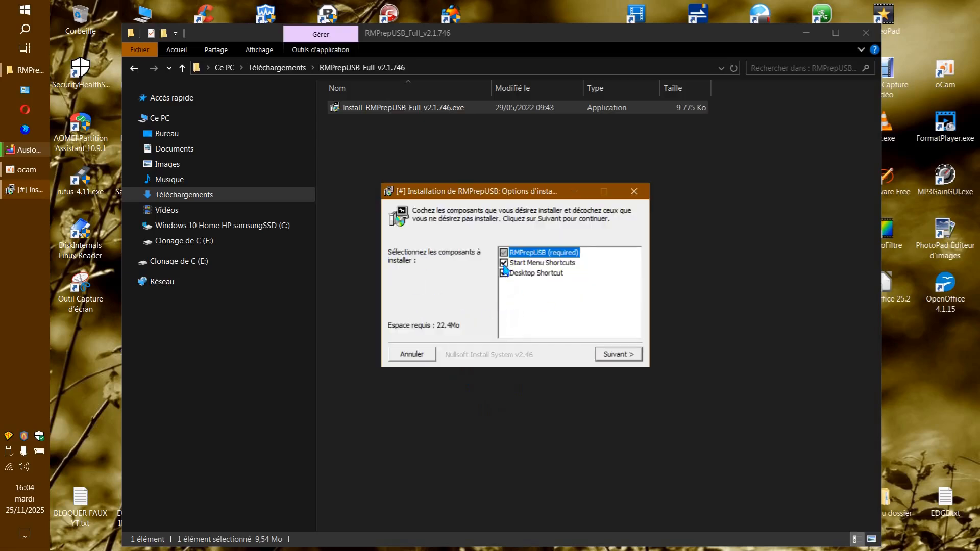
left_click(503, 263)
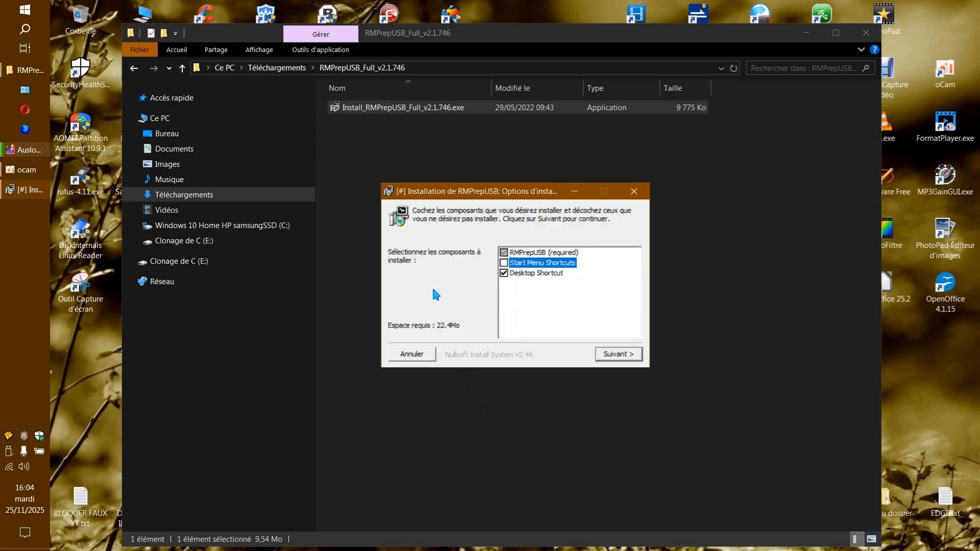
left_click(606, 359)
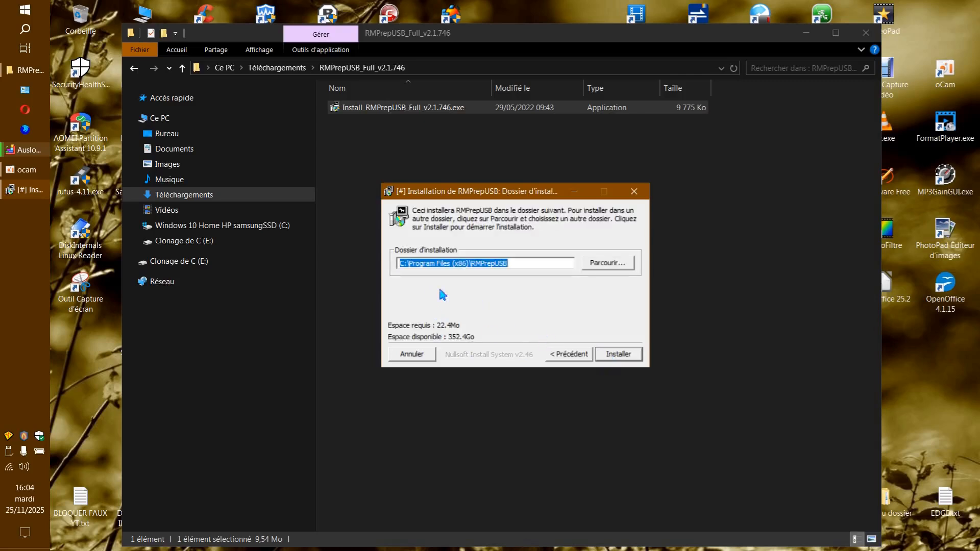
left_click(618, 354)
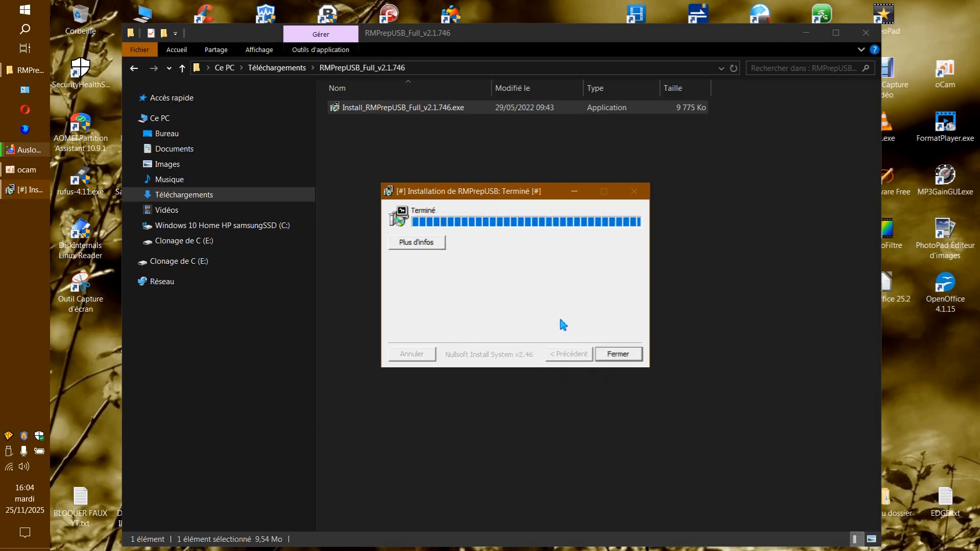
Close the installer's folder window, agree to run RMPrepUSB now, and reposition its window higher on the desktop.
left_click(866, 32)
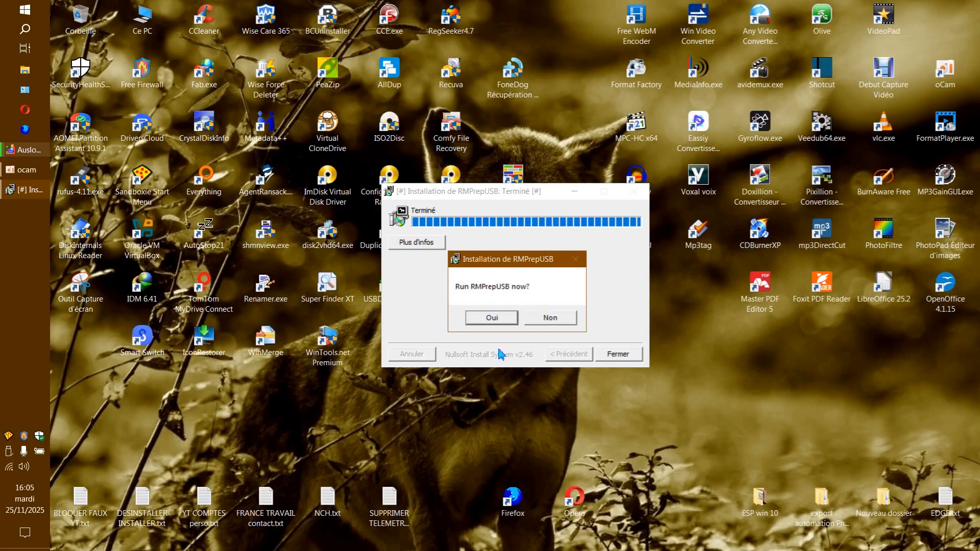
left_click(505, 318)
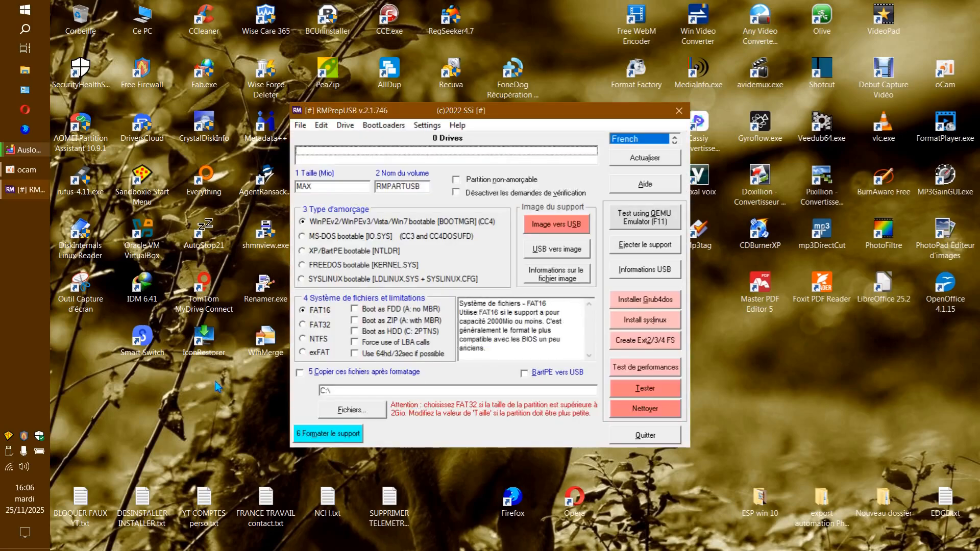
left_click_drag(509, 113, 490, 27)
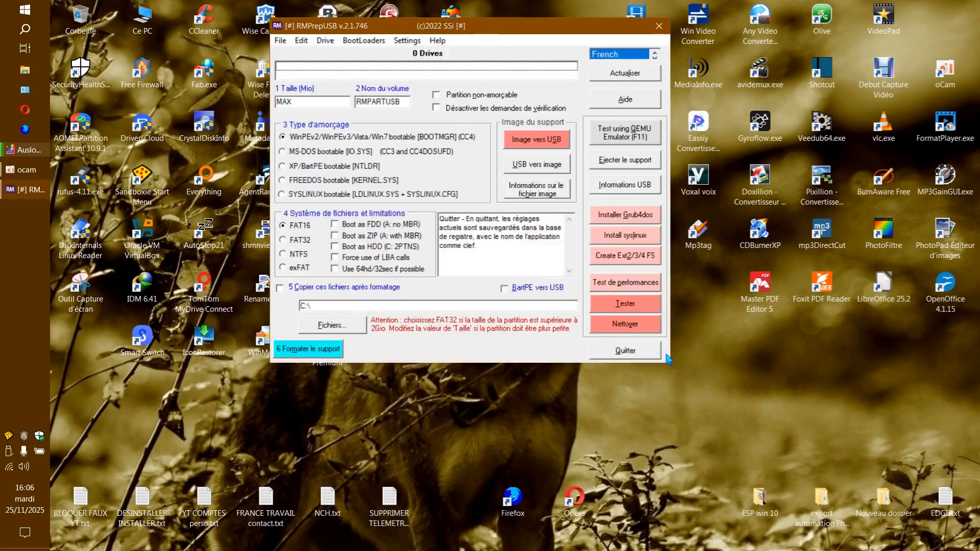
mouse_move(569, 25)
left_mouse_down()
mouse_move(596, 31)
mouse_move(584, 39)
left_mouse_up()
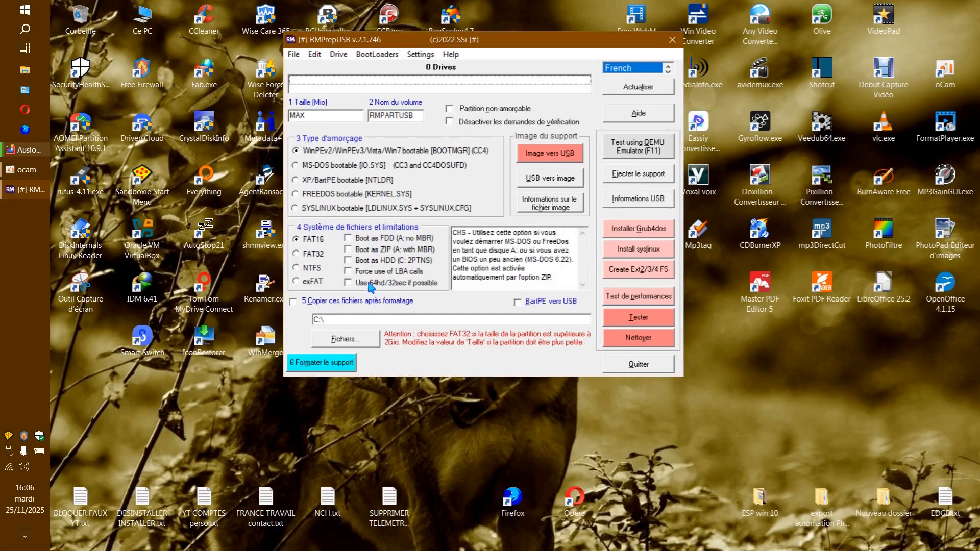
left_click_drag(506, 43, 511, 50)
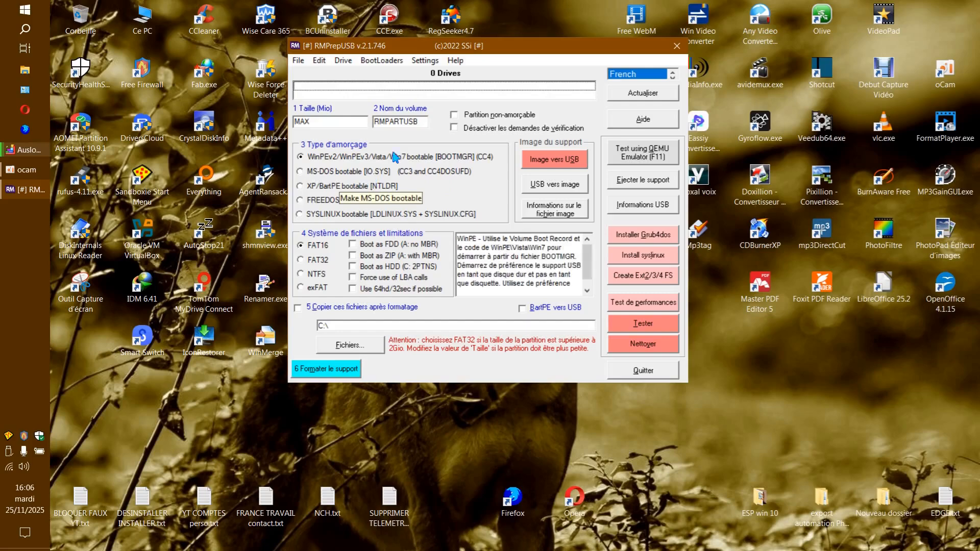
left_click(418, 60)
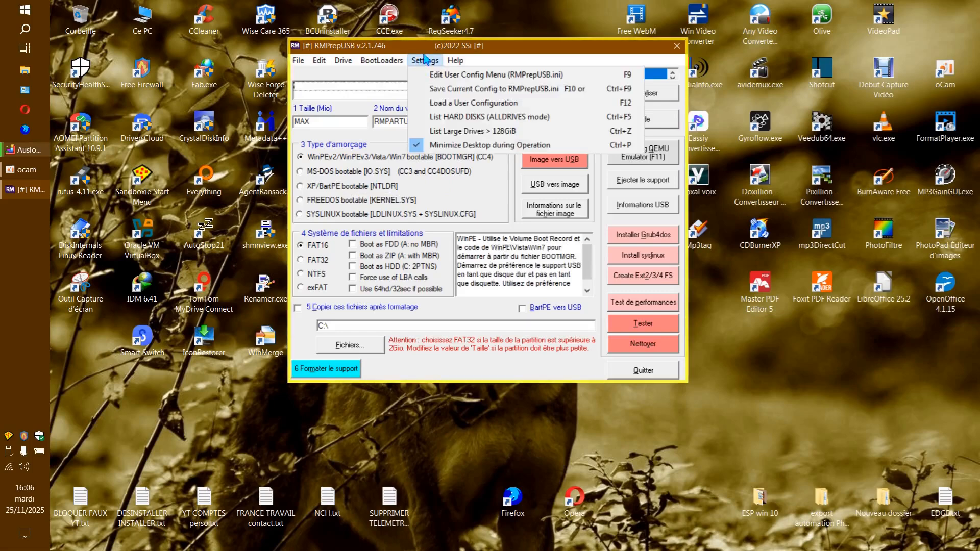
mouse_move(377, 62)
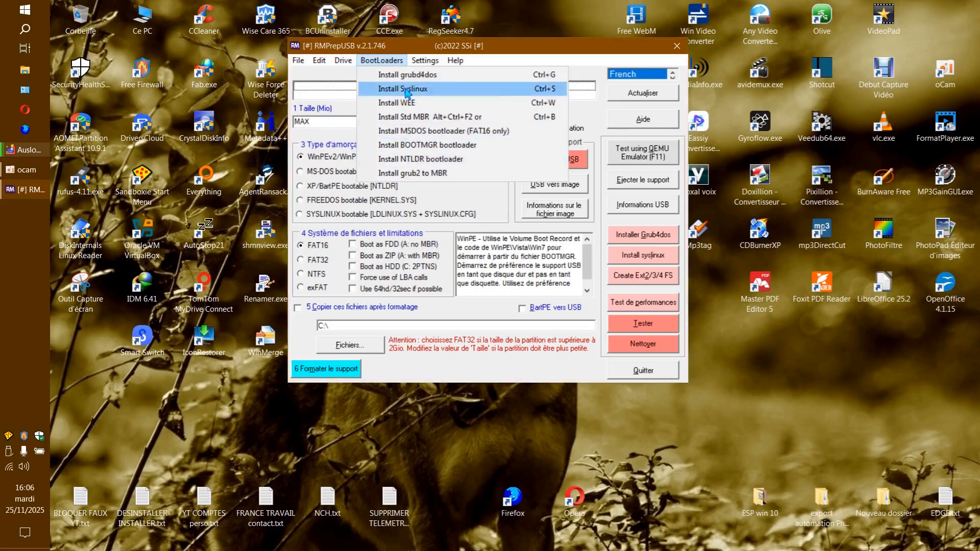
mouse_move(345, 67)
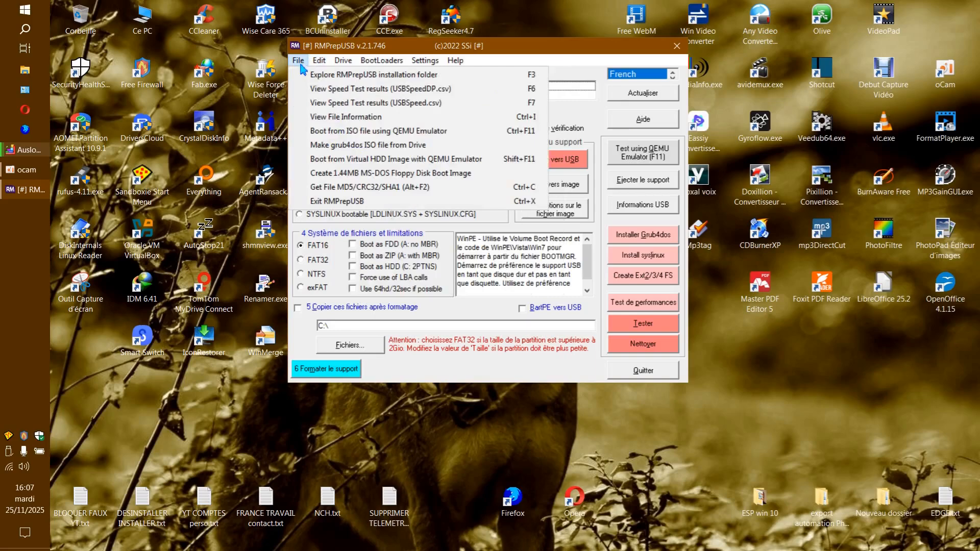
mouse_move(459, 62)
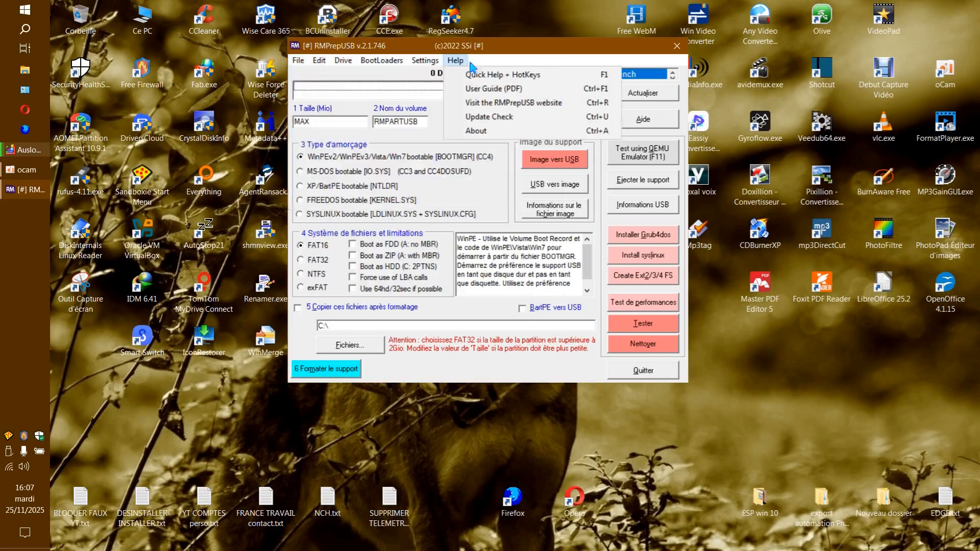
left_click(512, 53)
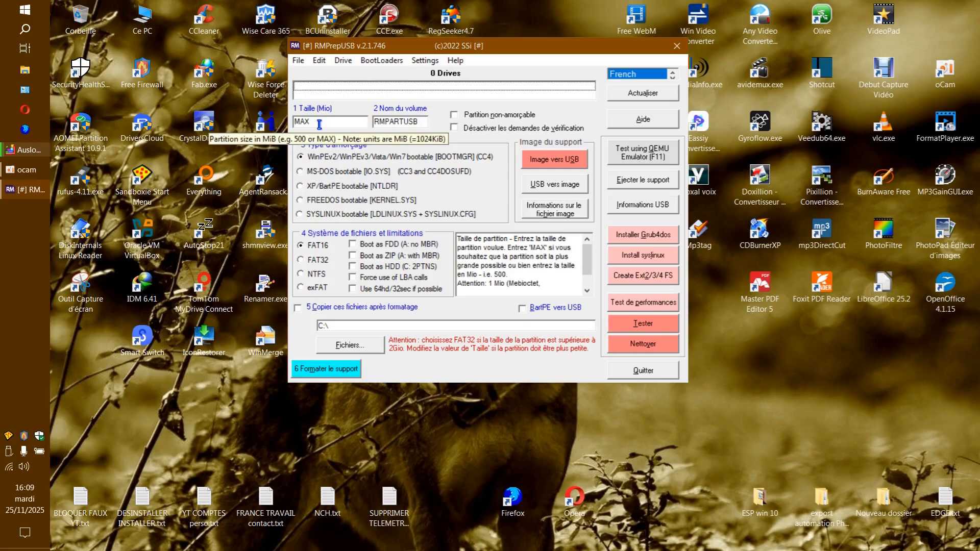
Set the partition size to 4000 MiB in place of the maximum-size setting.
left_click_drag(319, 124, 289, 125)
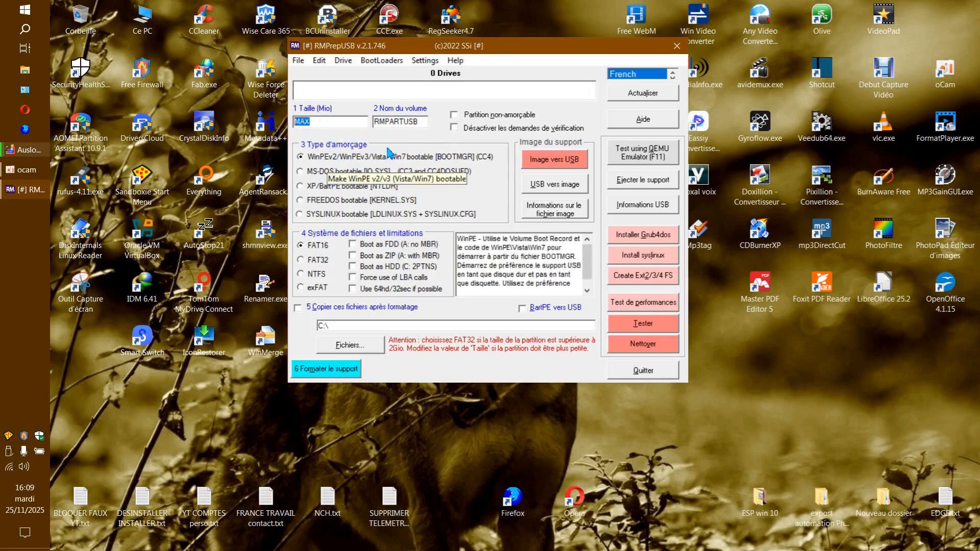
type("4")
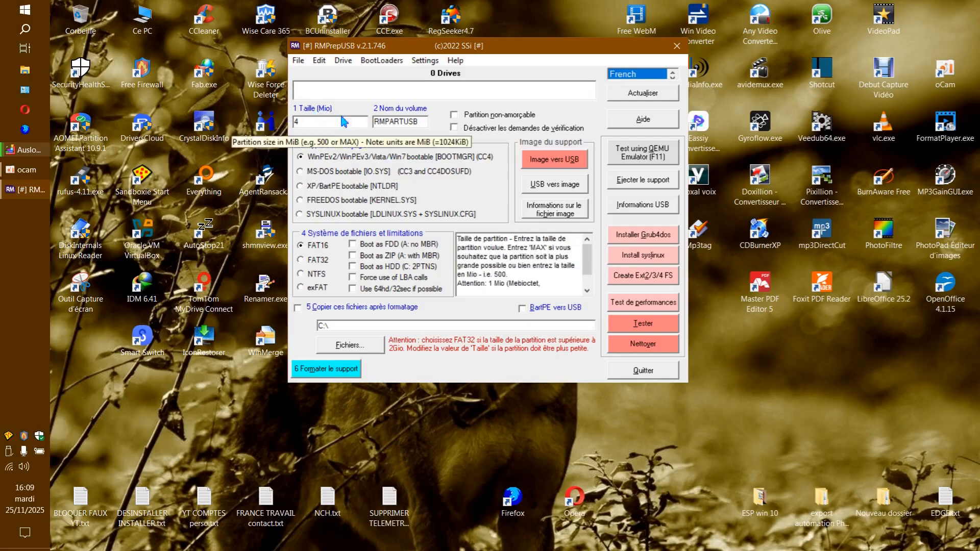
type("000")
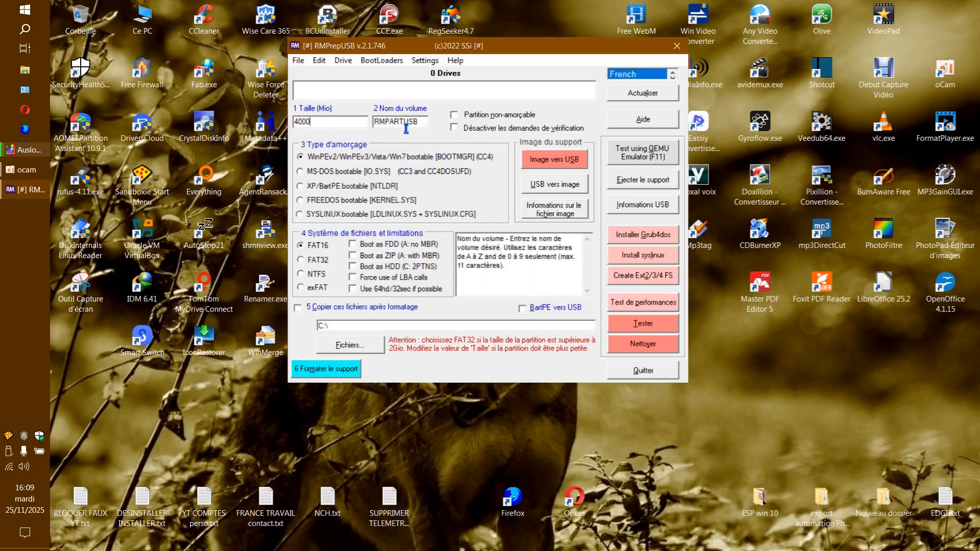
Extend the volume name to RMPARTUSB LinuxL.
left_click_drag(428, 121, 374, 122)
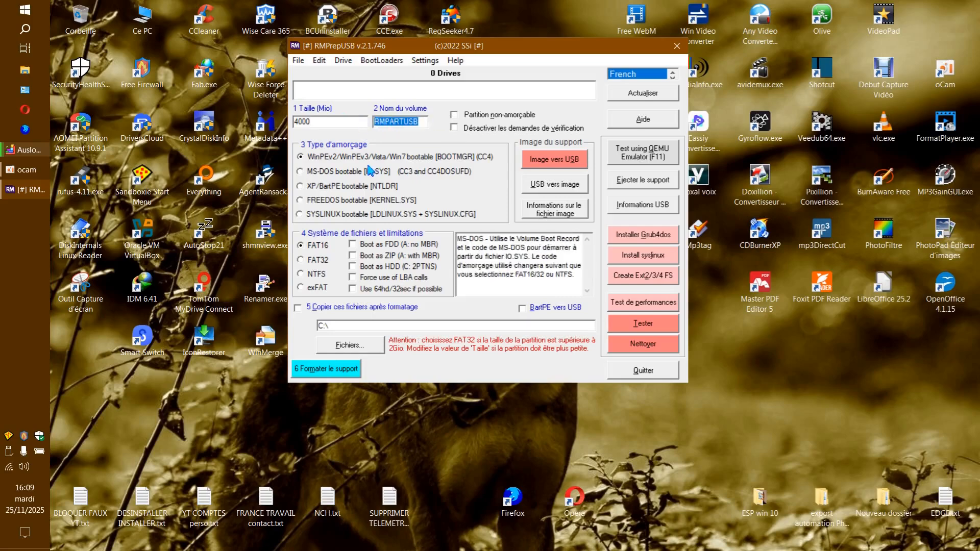
left_click(423, 122)
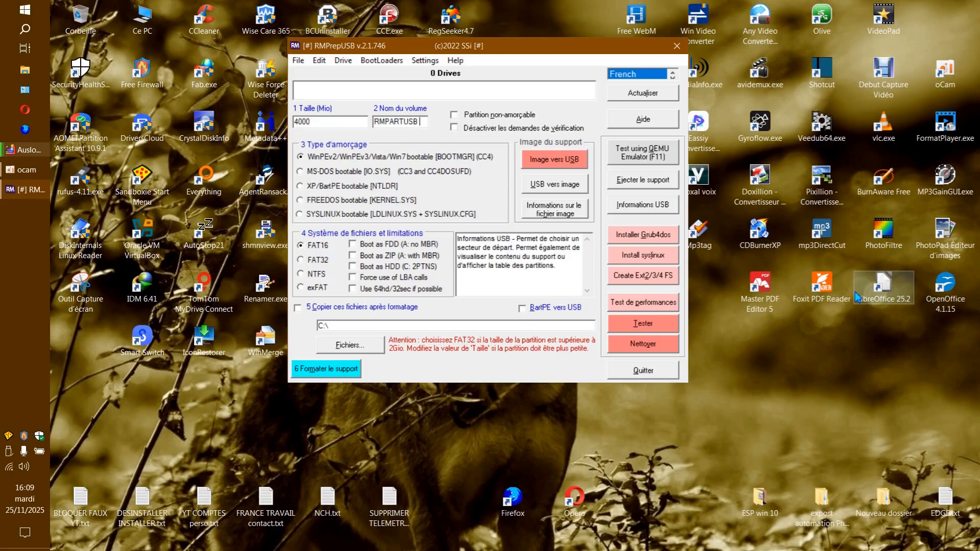
type("T")
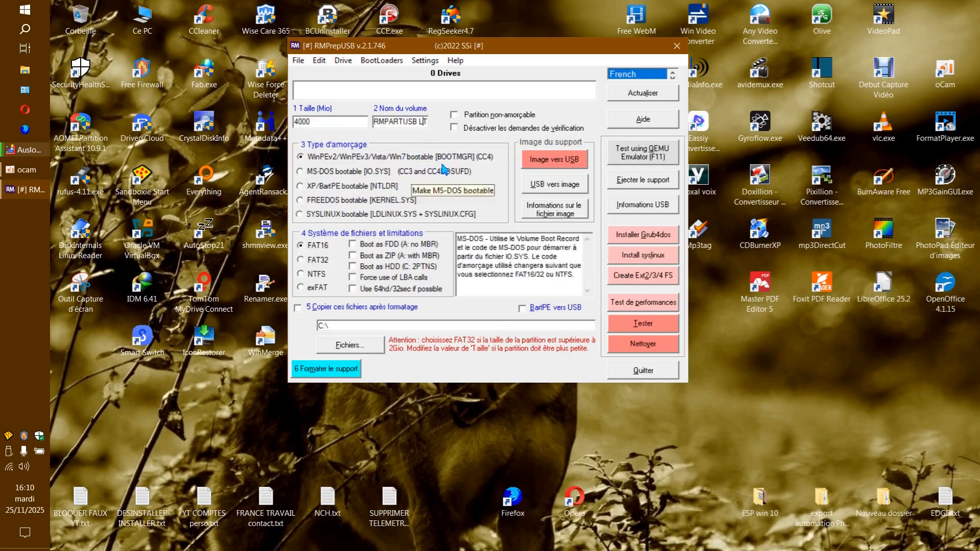
type("inux")
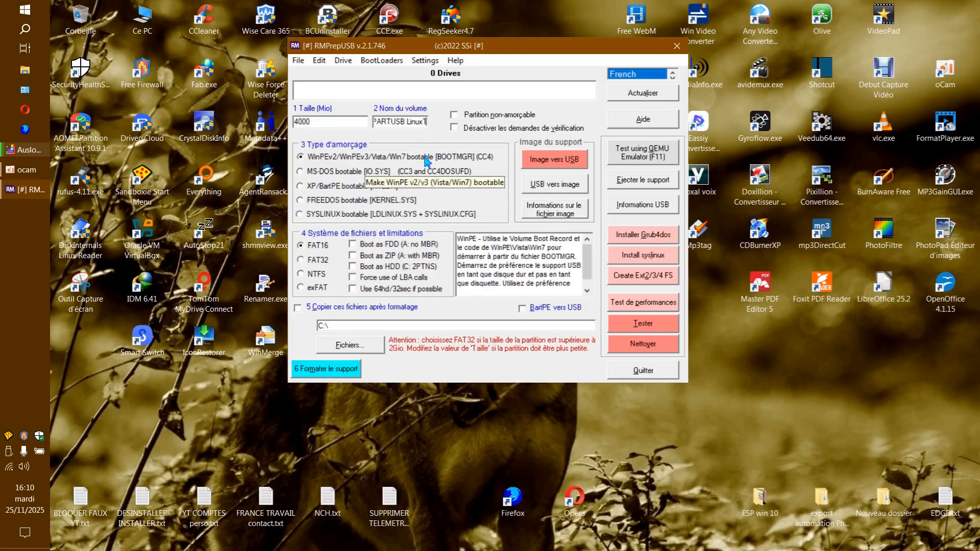
key("BackSpace")
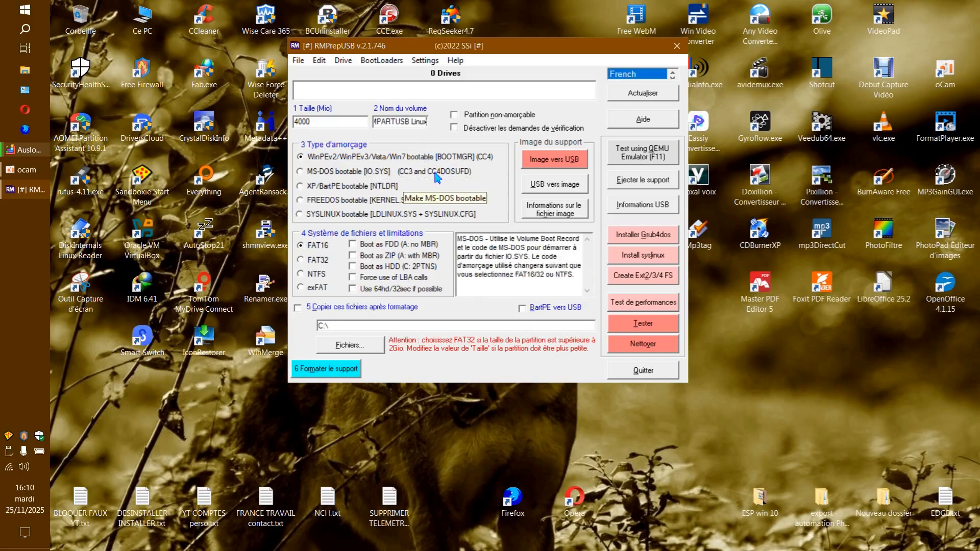
type("L")
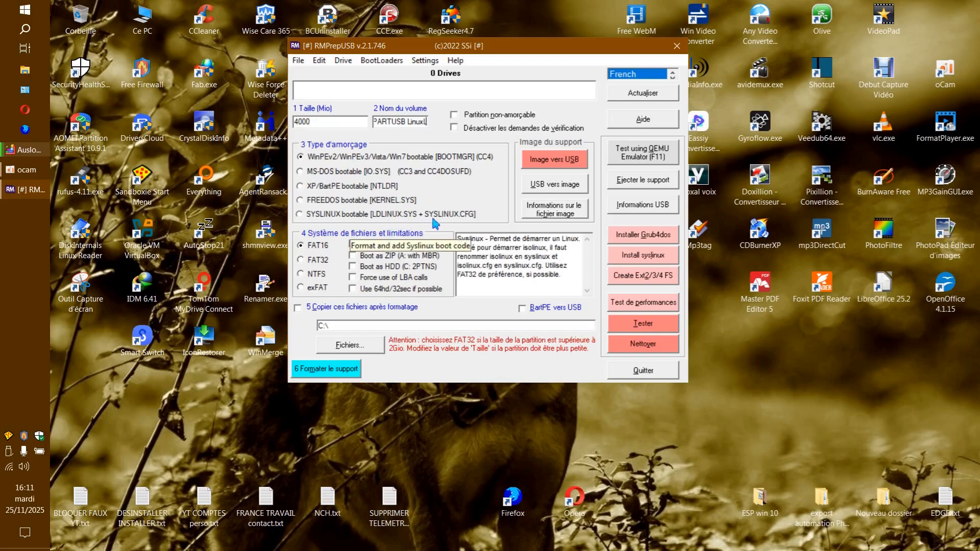
Choose SYSLINUX bootable [LDLINUX.SYS + SYSLINUX.CFG] as the boot type and FAT32 as the file system.
left_click_drag(504, 51, 486, 63)
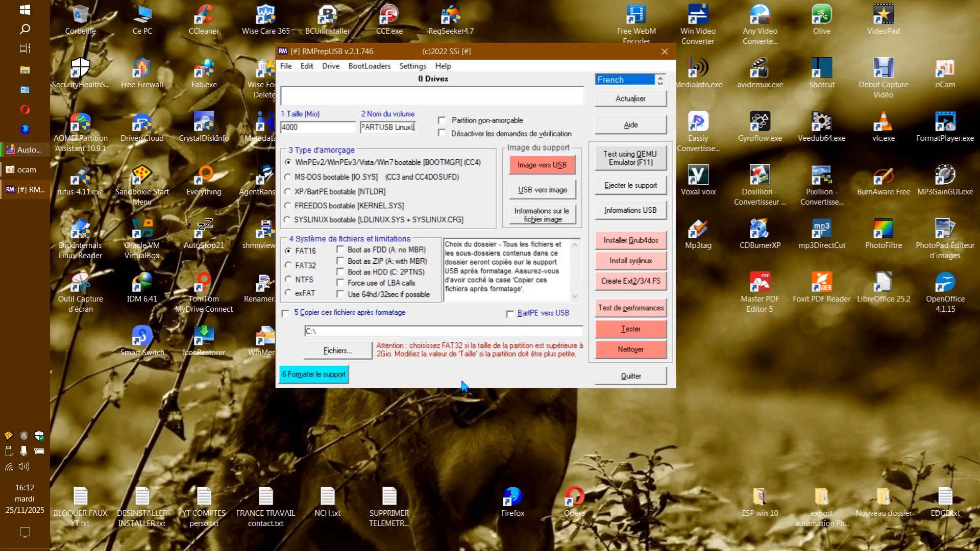
mouse_move(504, 57)
left_mouse_down()
mouse_move(551, 55)
mouse_move(519, 64)
left_mouse_up()
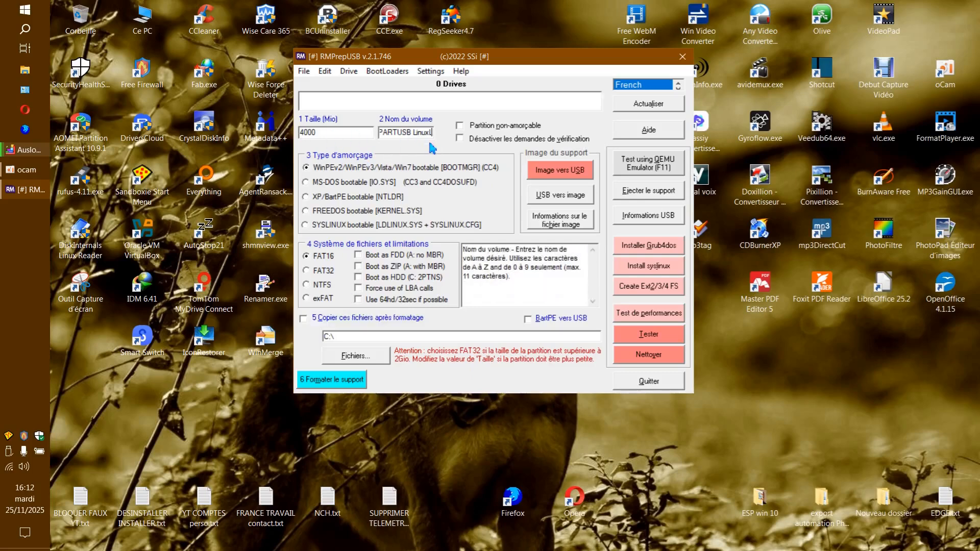
left_click(308, 227)
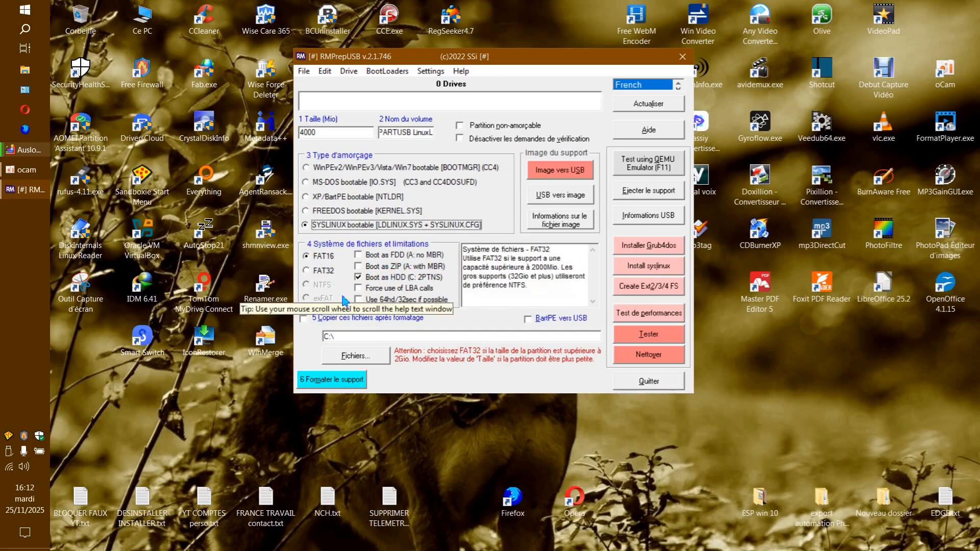
left_click(313, 275)
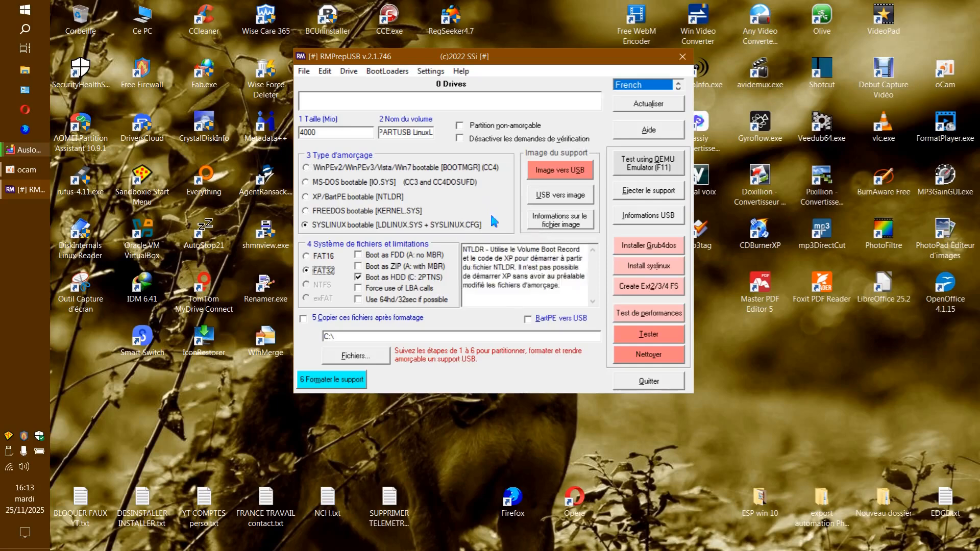
Try to write an image to the USB drive with the Image vers USB function.
left_click(565, 177)
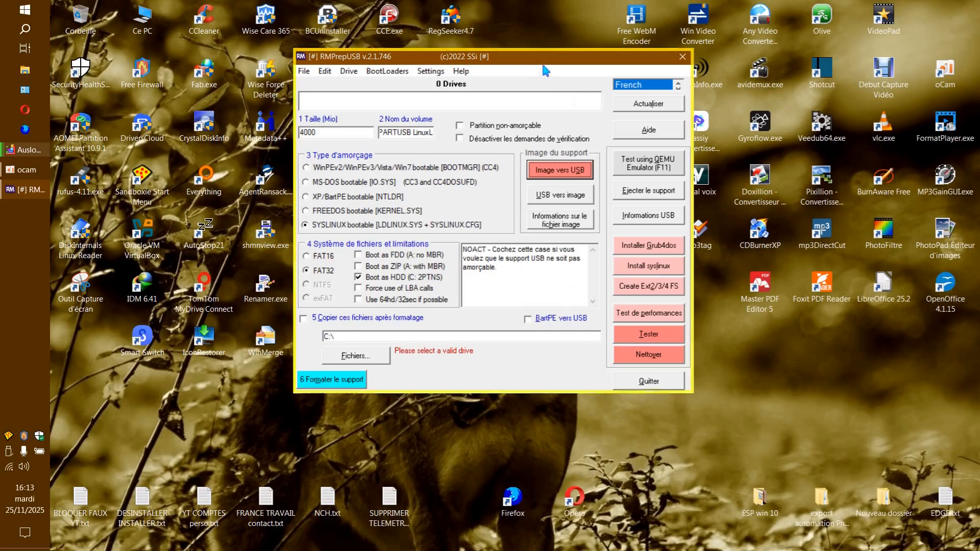
left_click_drag(545, 62, 557, 80)
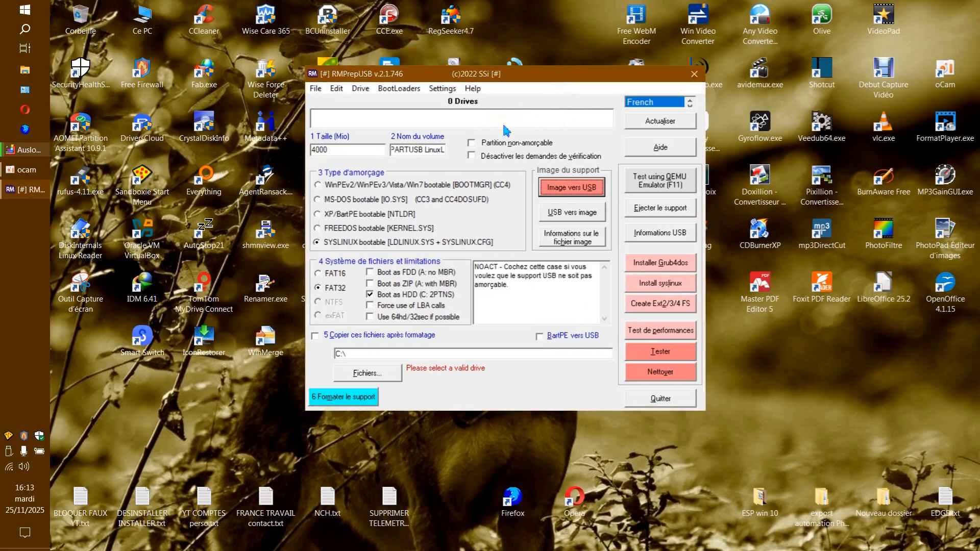
left_click(569, 192)
left_click(551, 327)
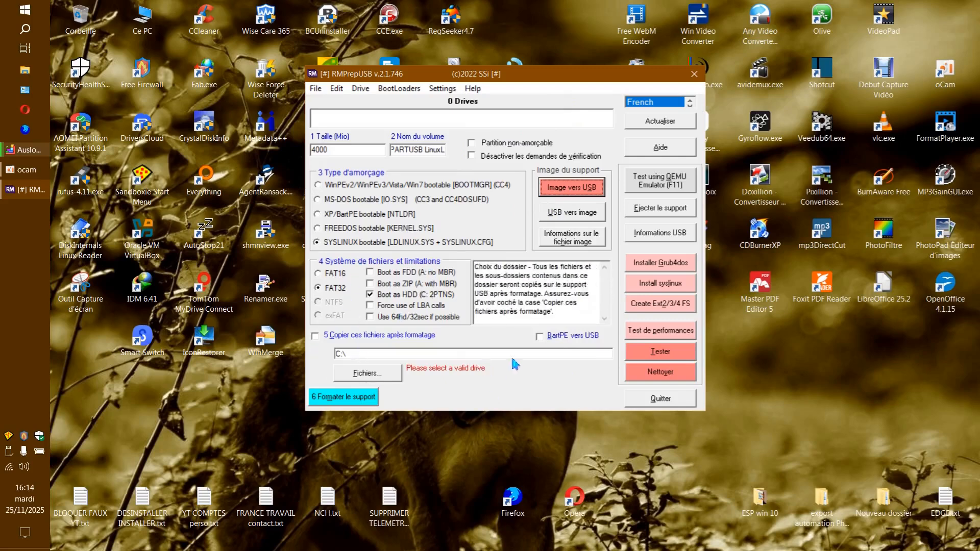
Quit RMPrepUSB and return to the desktop.
mouse_move(527, 76)
left_mouse_down()
mouse_move(551, 82)
mouse_move(535, 79)
left_mouse_up()
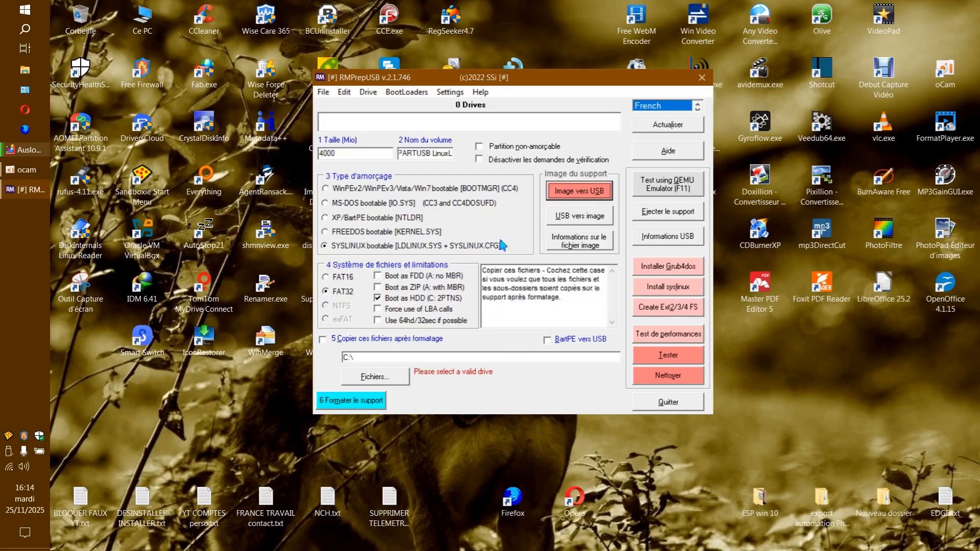
left_click_drag(536, 83, 536, 84)
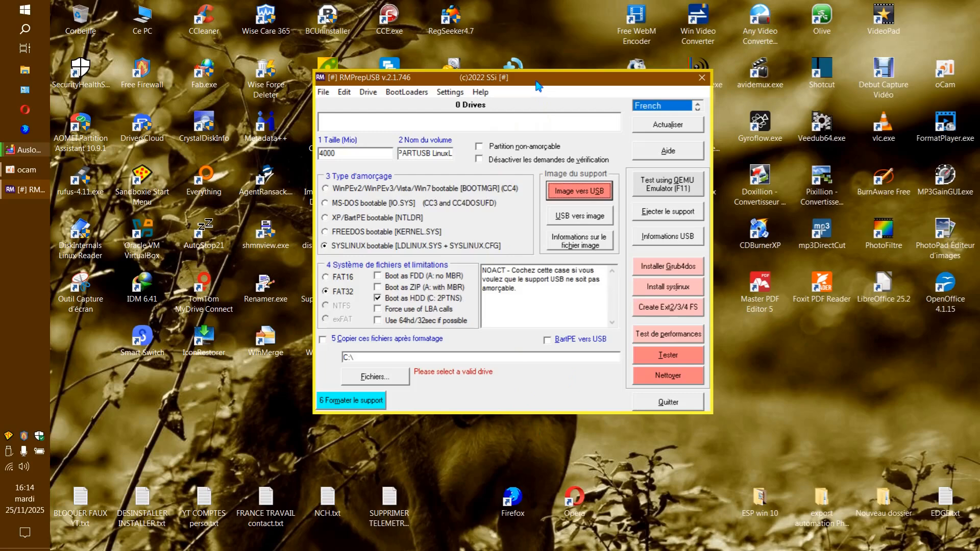
left_click_drag(535, 80, 536, 80)
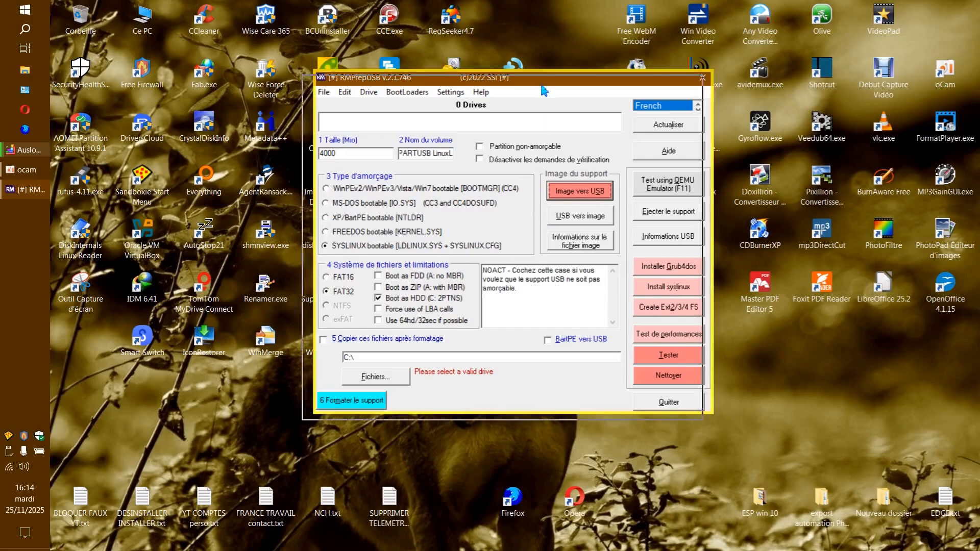
left_click_drag(554, 84, 544, 90)
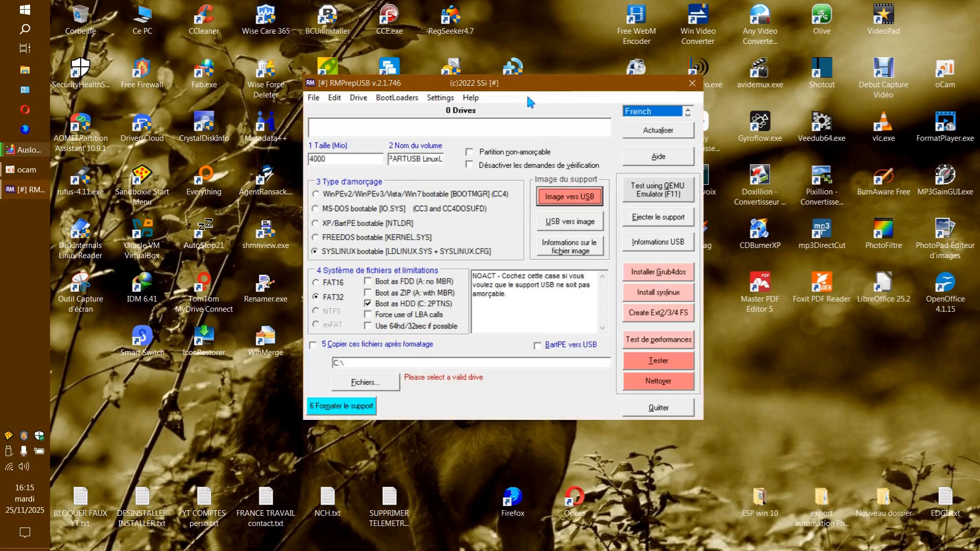
mouse_move(540, 94)
left_mouse_down()
mouse_move(576, 84)
mouse_move(550, 91)
mouse_move(550, 102)
left_mouse_up()
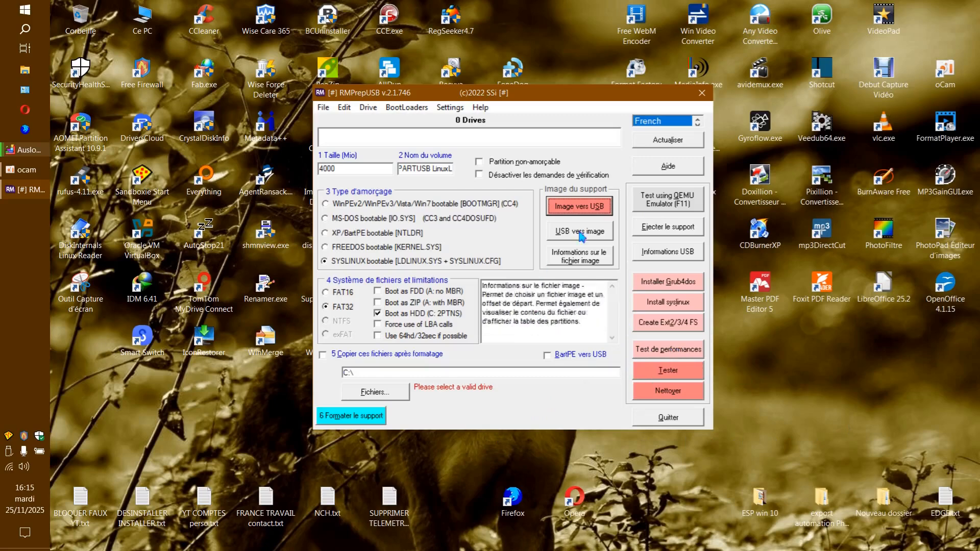
left_click(665, 420)
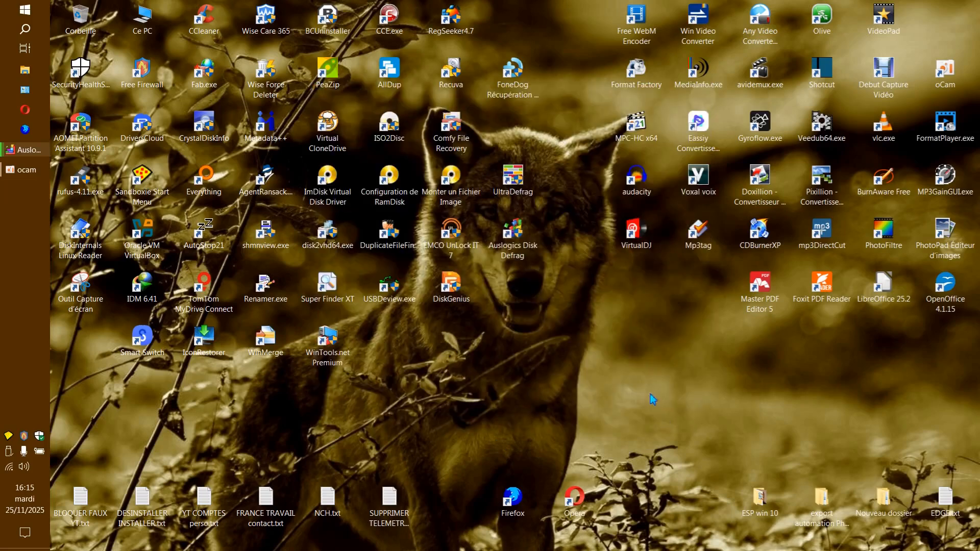